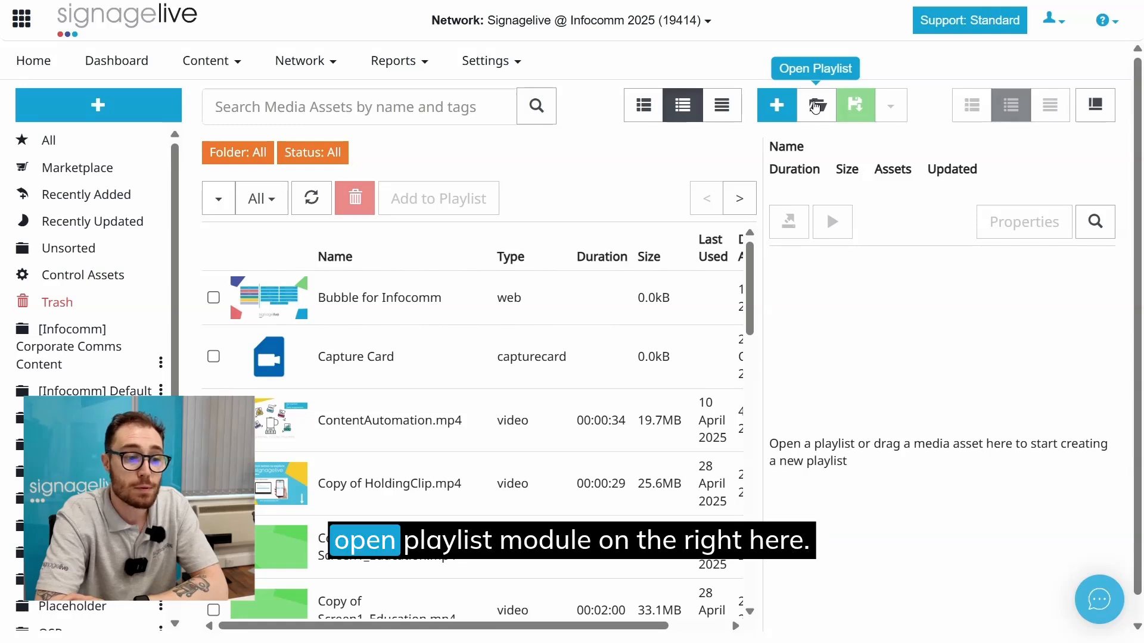
- Open the Screenfeed trigger D playlist and review the player tags applied to its Screen 1 to Screen 4 assets
left_click(816, 105)
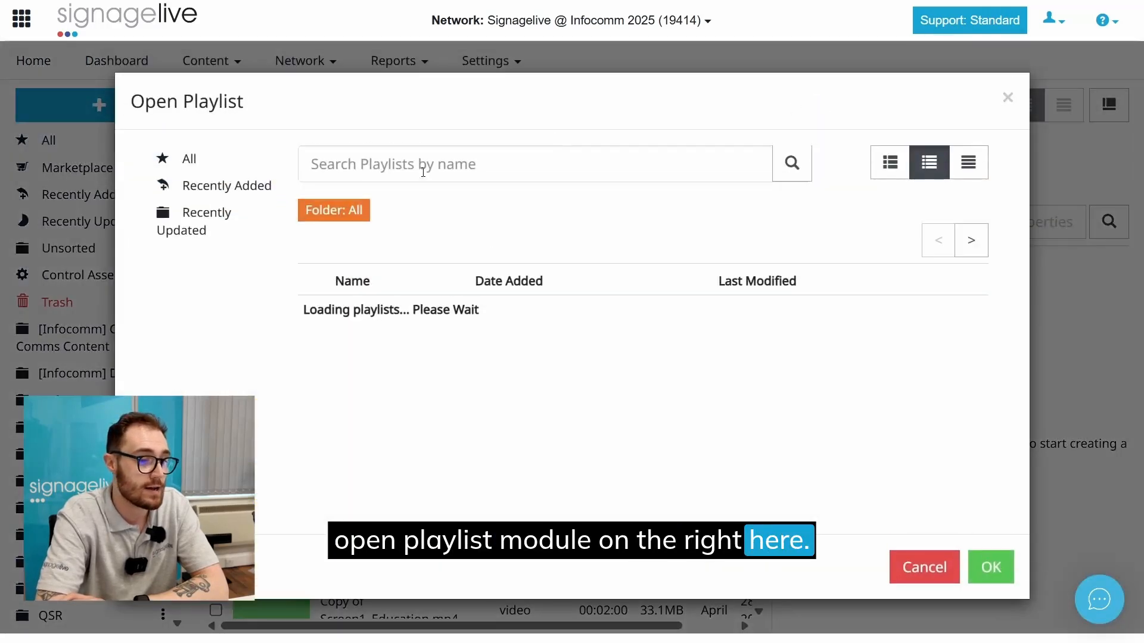
double_click(439, 405)
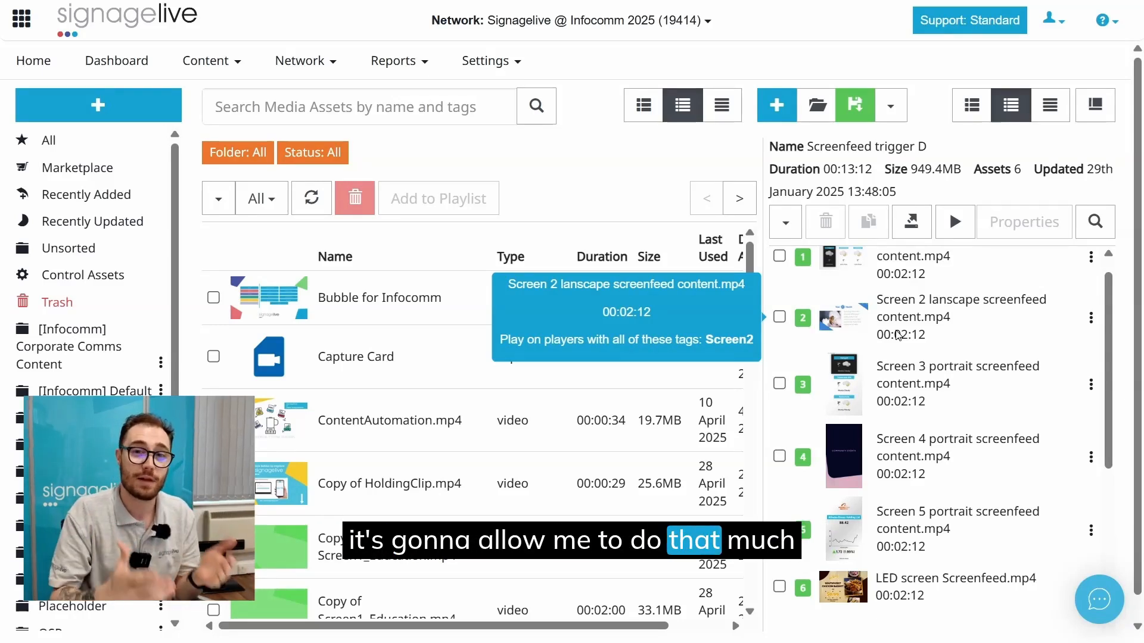
scroll(911, 310, "up", 1)
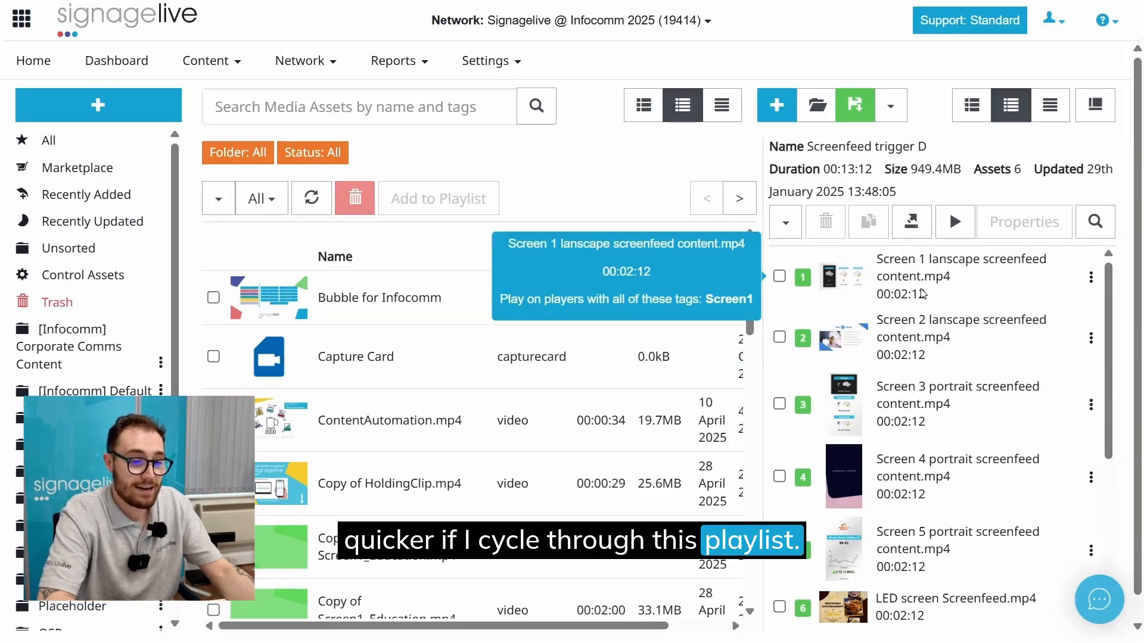
mouse_move(922, 327)
mouse_move(915, 429)
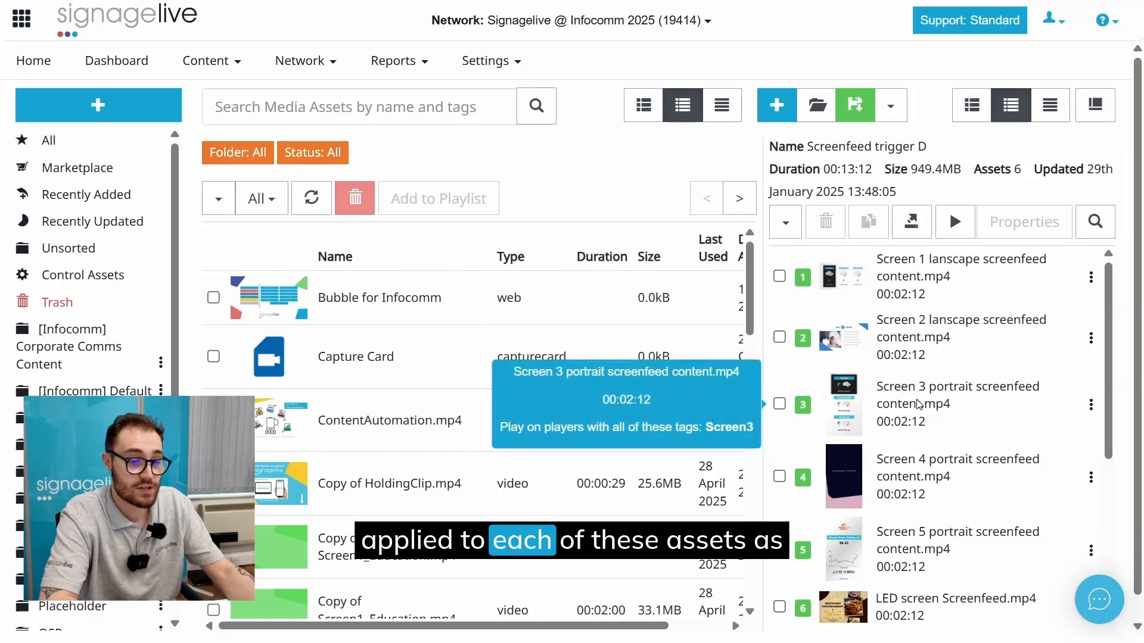
mouse_move(909, 469)
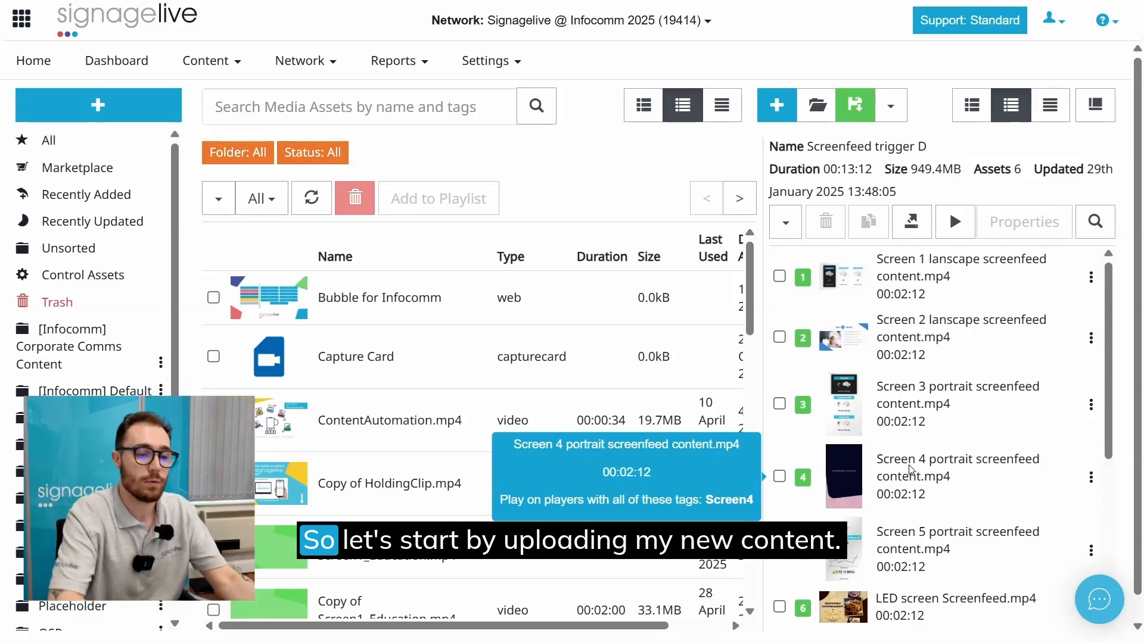
- Upload the new screenfeed videos prefixed NEW_ as media assets and list the recently added assets
left_click(96, 103)
left_click(98, 171)
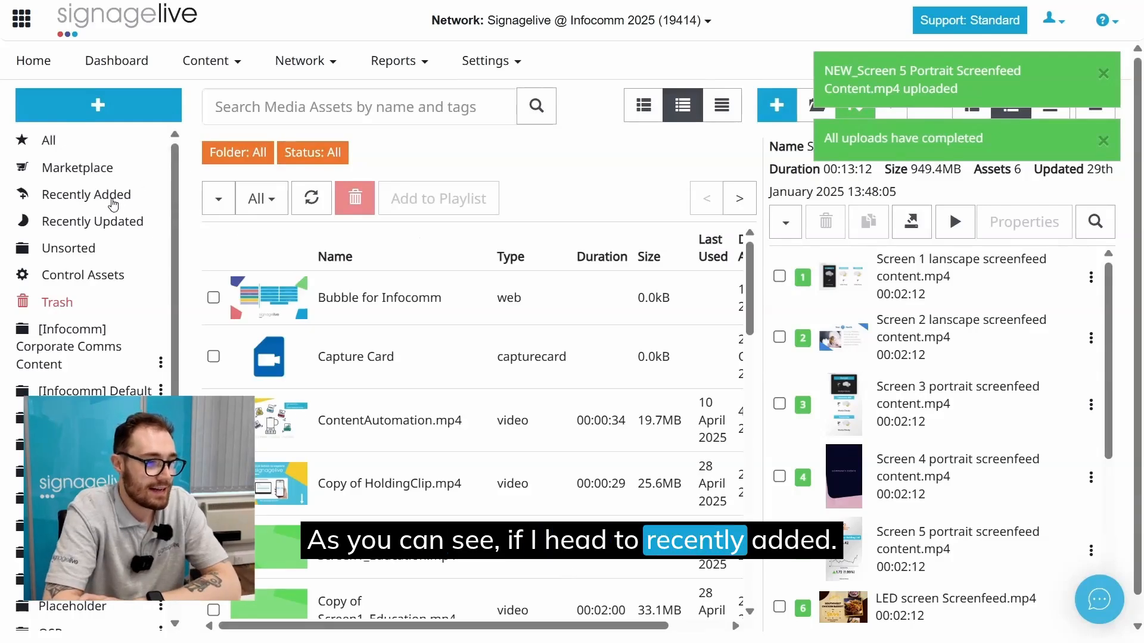
left_click(113, 196)
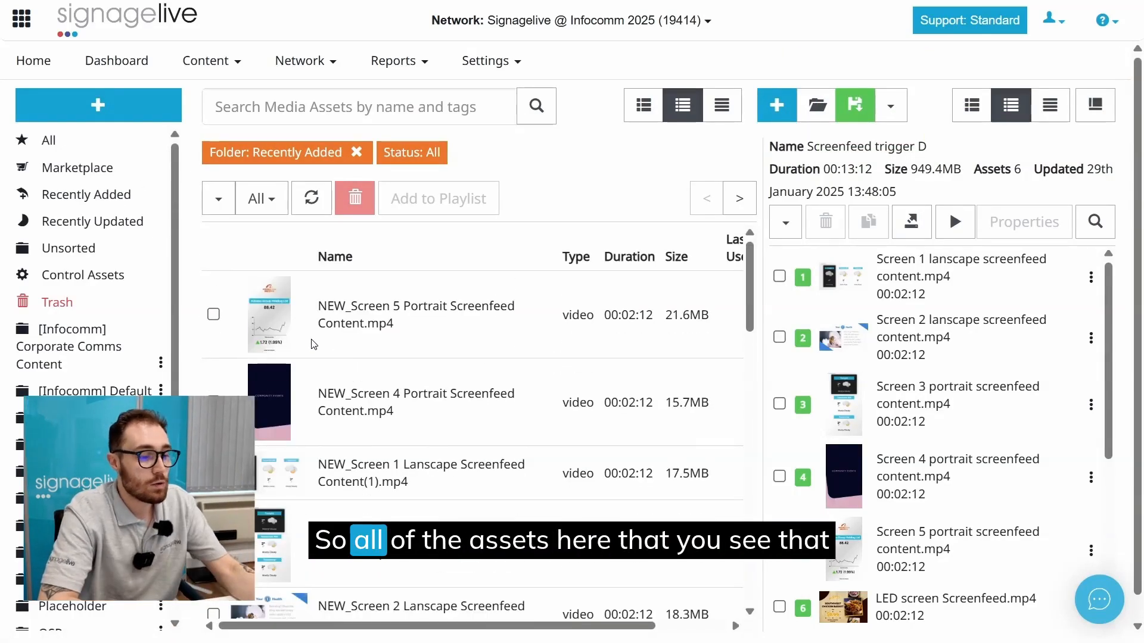
left_click(213, 315)
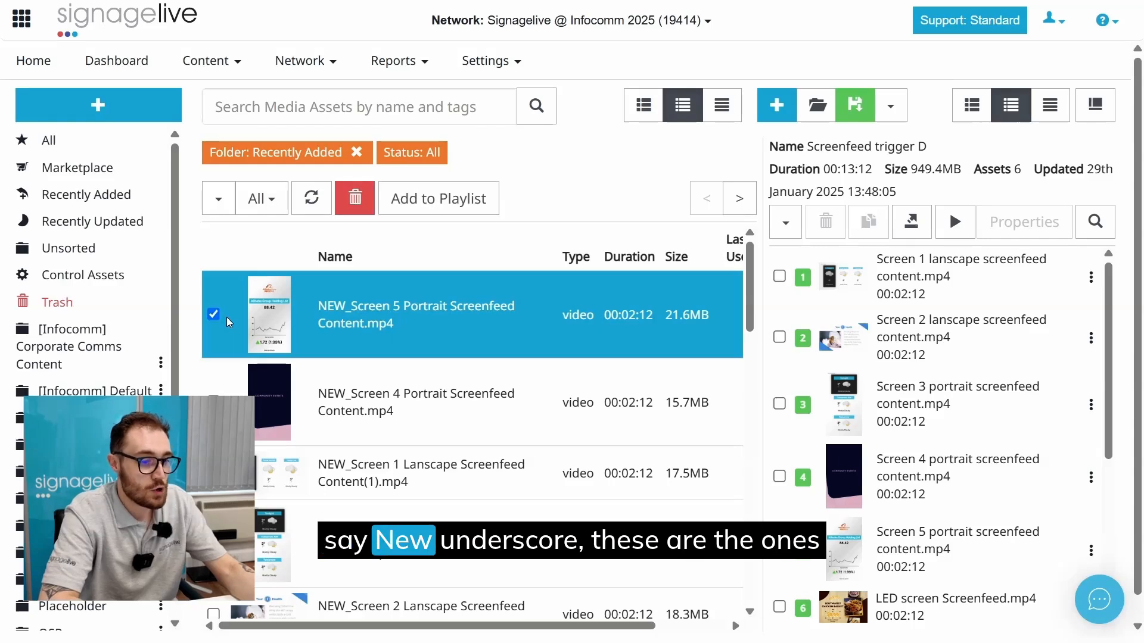
mouse_move(903, 280)
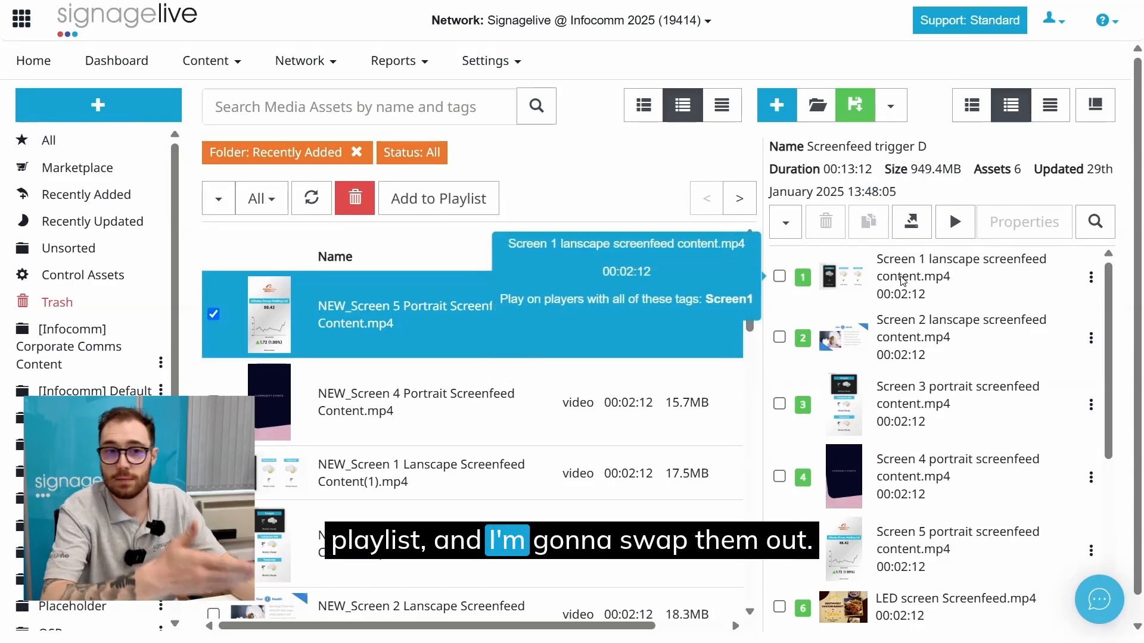
left_click(213, 314)
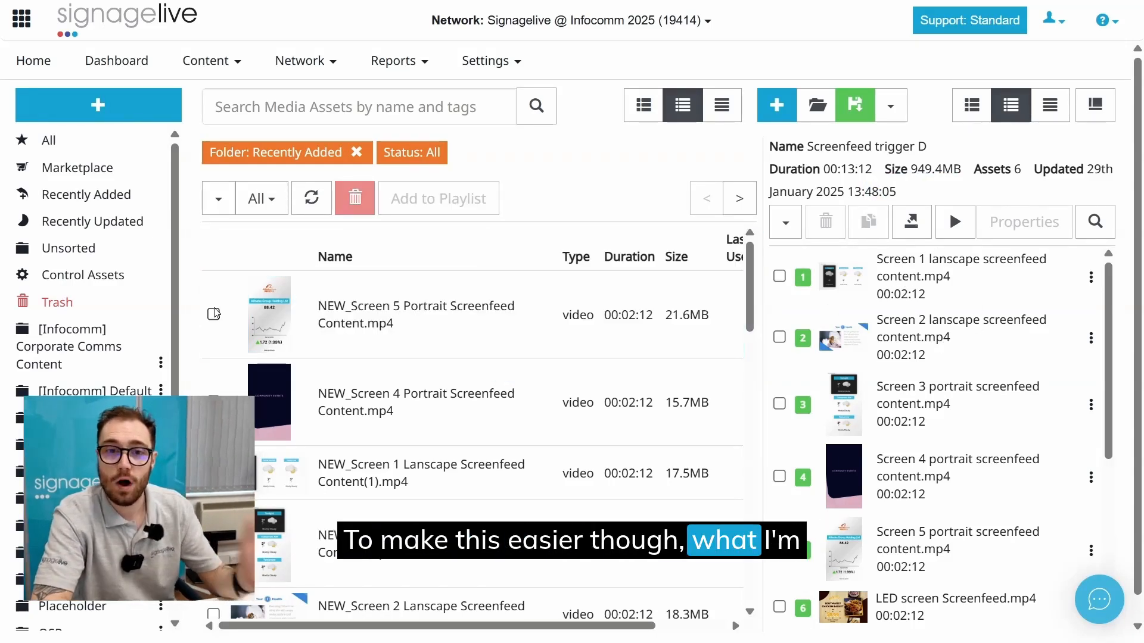
- Create a media asset folder named New Video Content
left_click(78, 98)
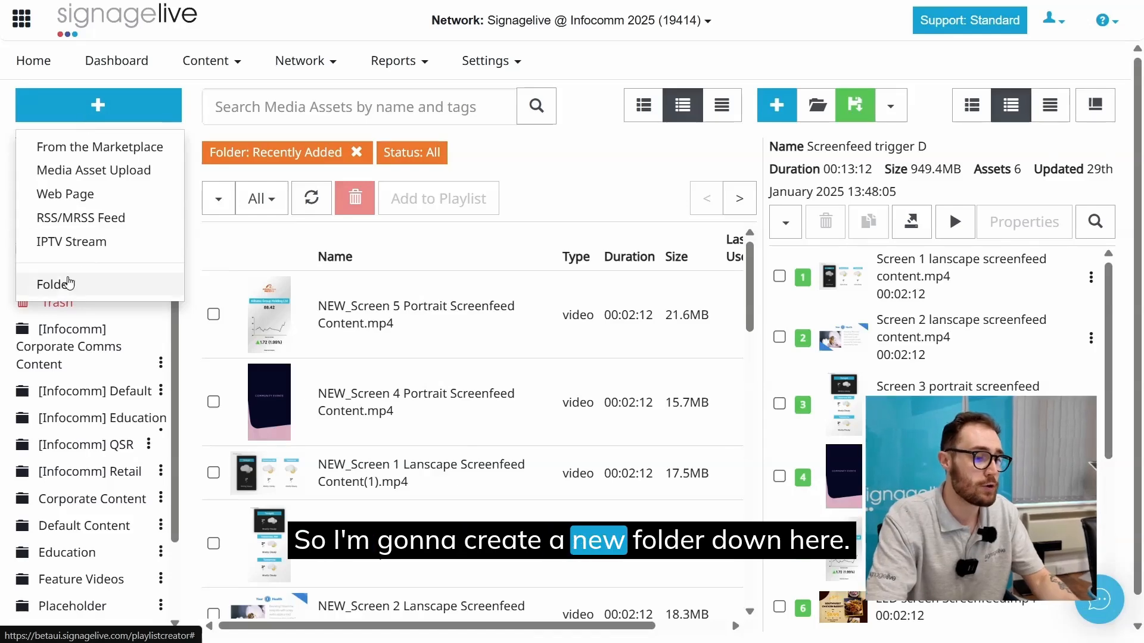
left_click(69, 282)
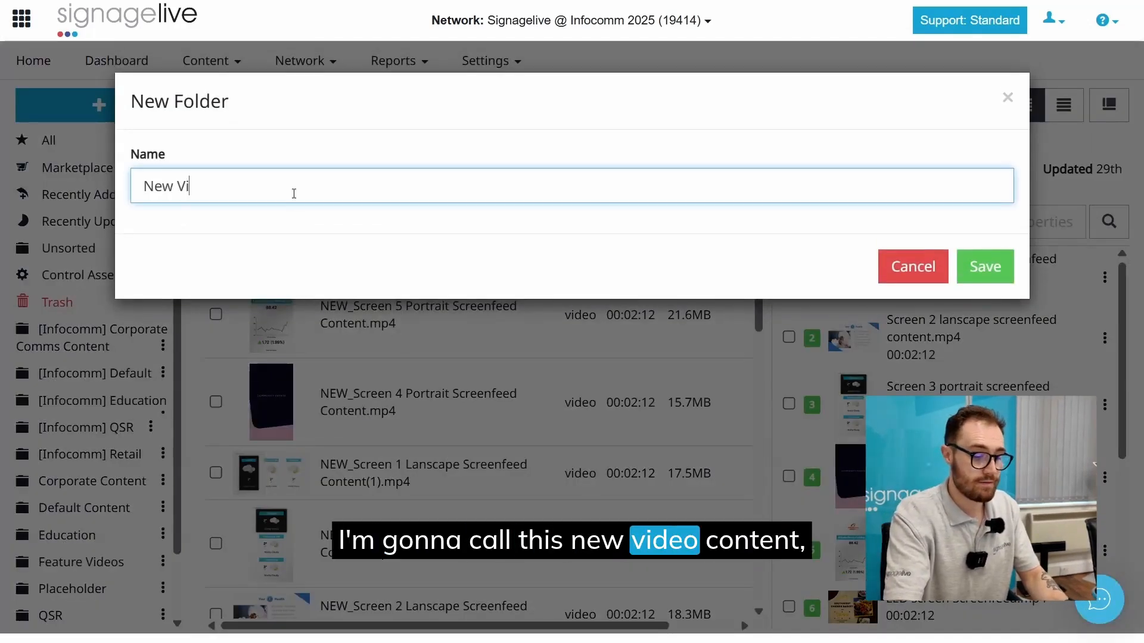
left_click(996, 274)
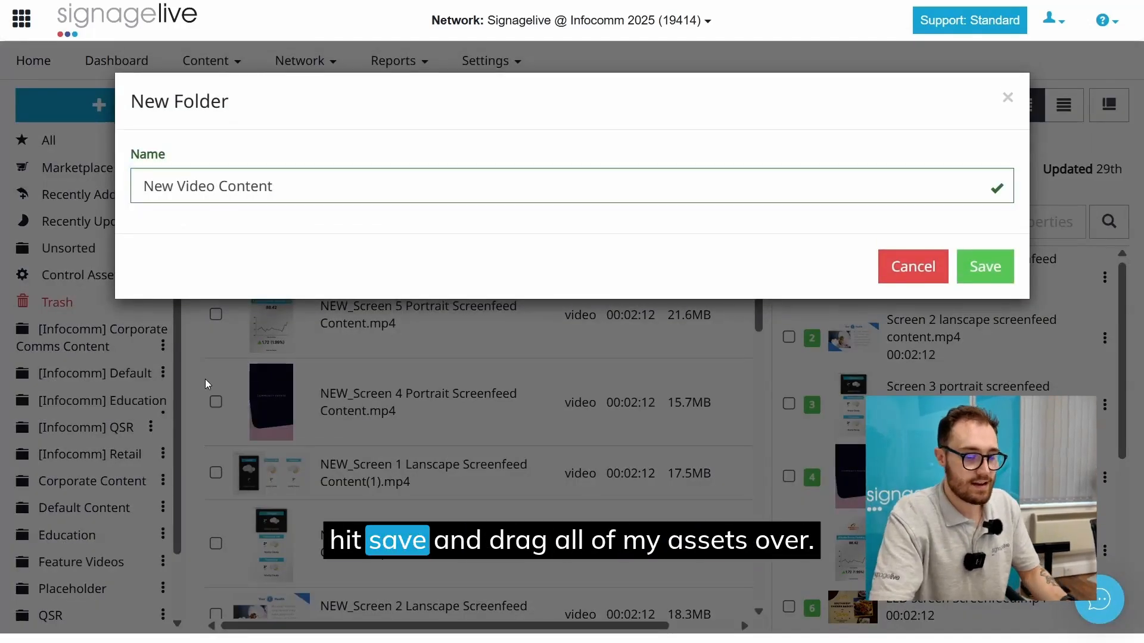
- Move the newly uploaded NEW_ screenfeed videos into the New Video Content folder and open that folder
left_click(213, 314)
left_click(213, 402)
left_click(214, 473)
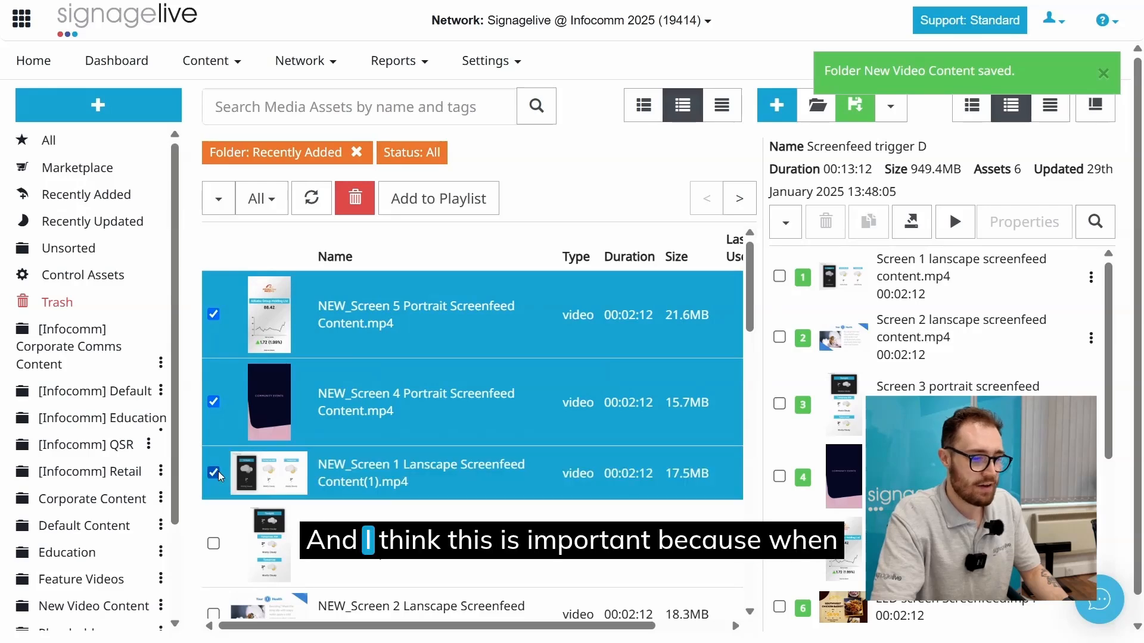
left_click(213, 543)
left_click(213, 613)
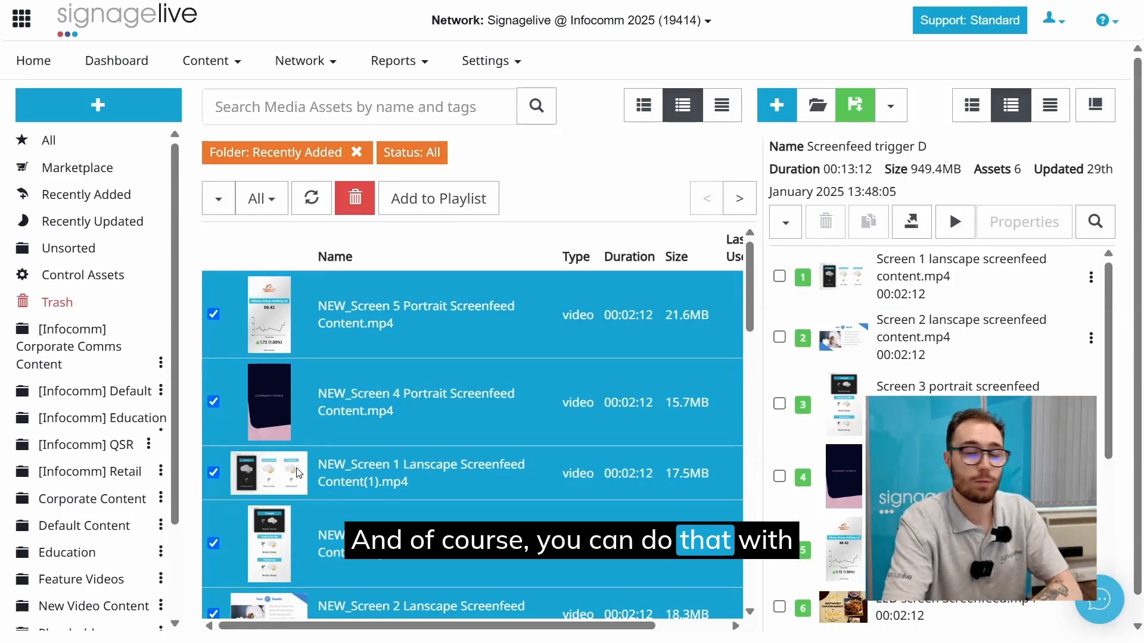
scroll(101, 367, "down", 2)
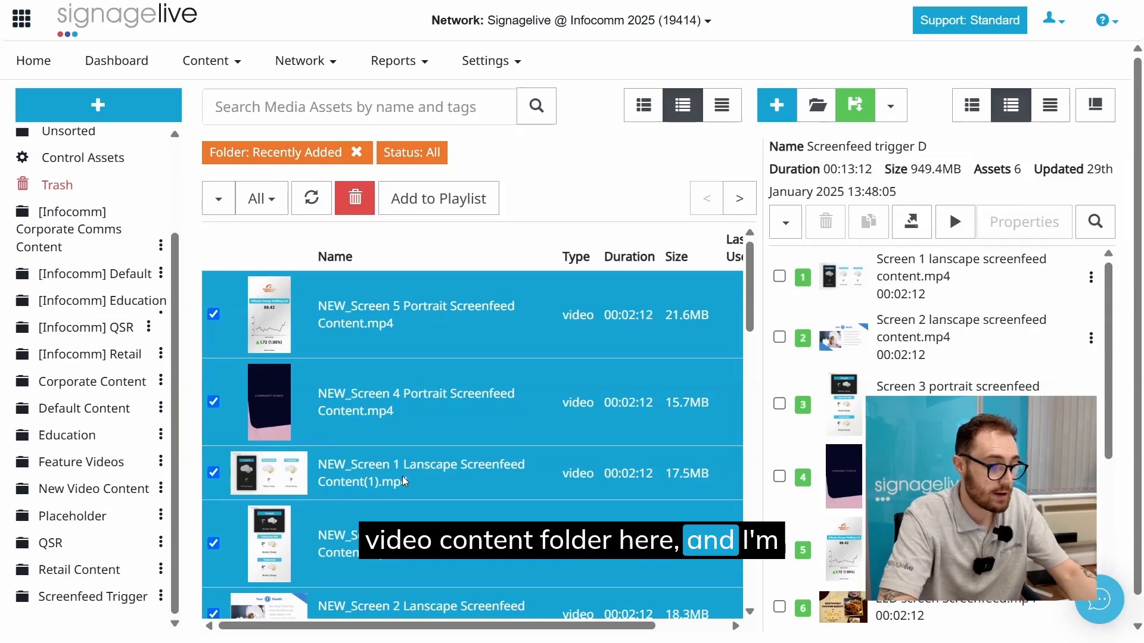
left_click_drag(403, 481, 156, 489)
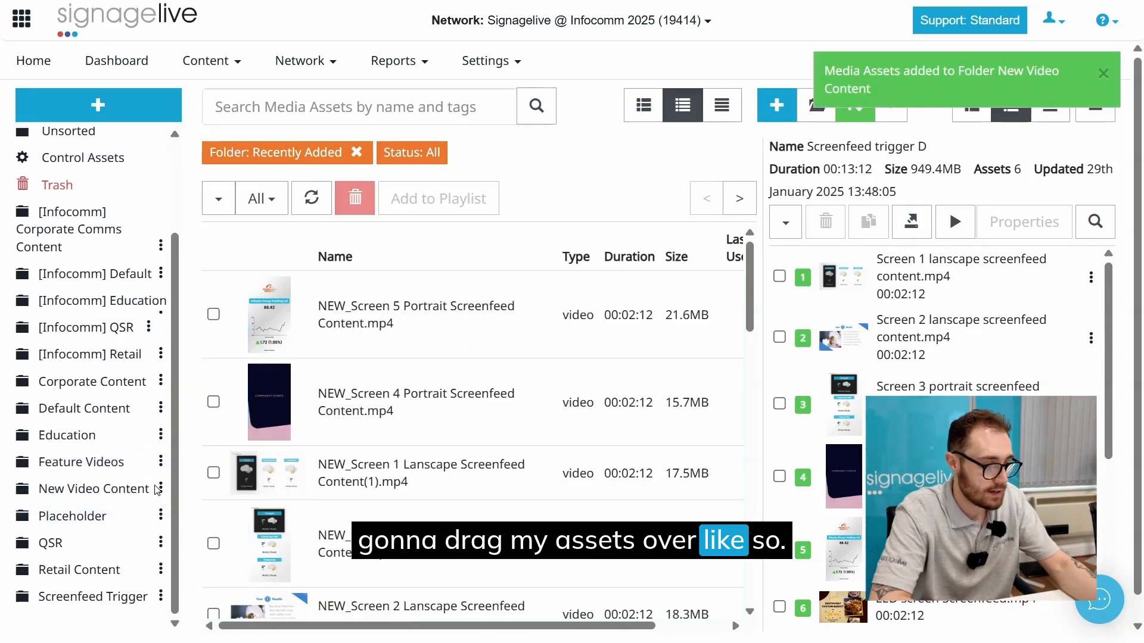
left_click(94, 488)
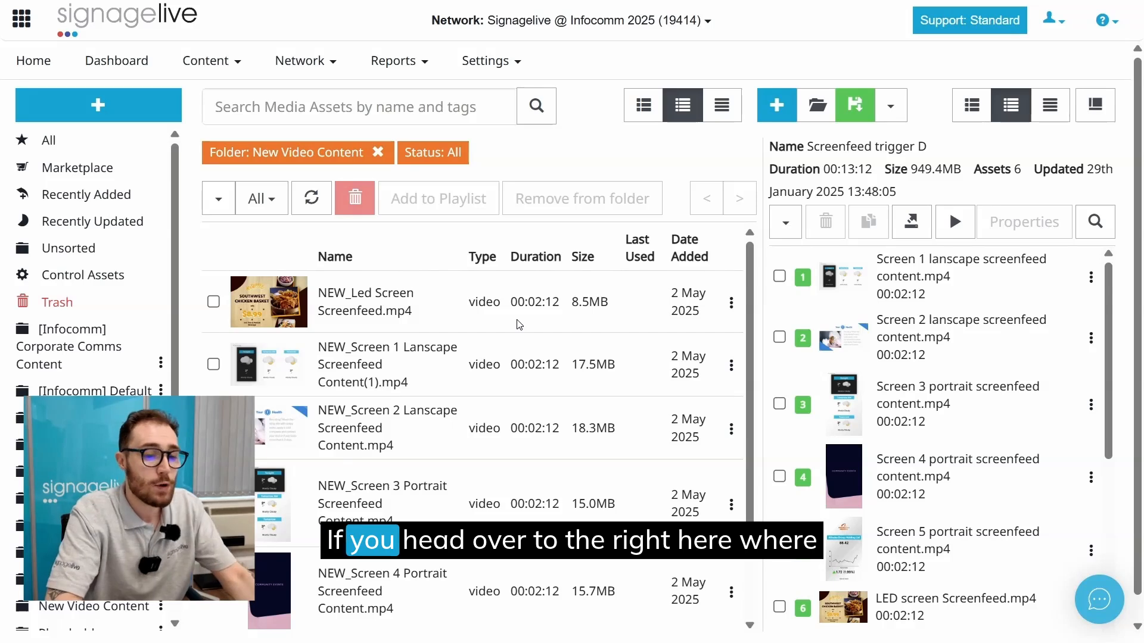
- Open find and replace for the playlist and review its Find and Replace asset choices, keeping Copy media asset properties enabled
left_click(1100, 235)
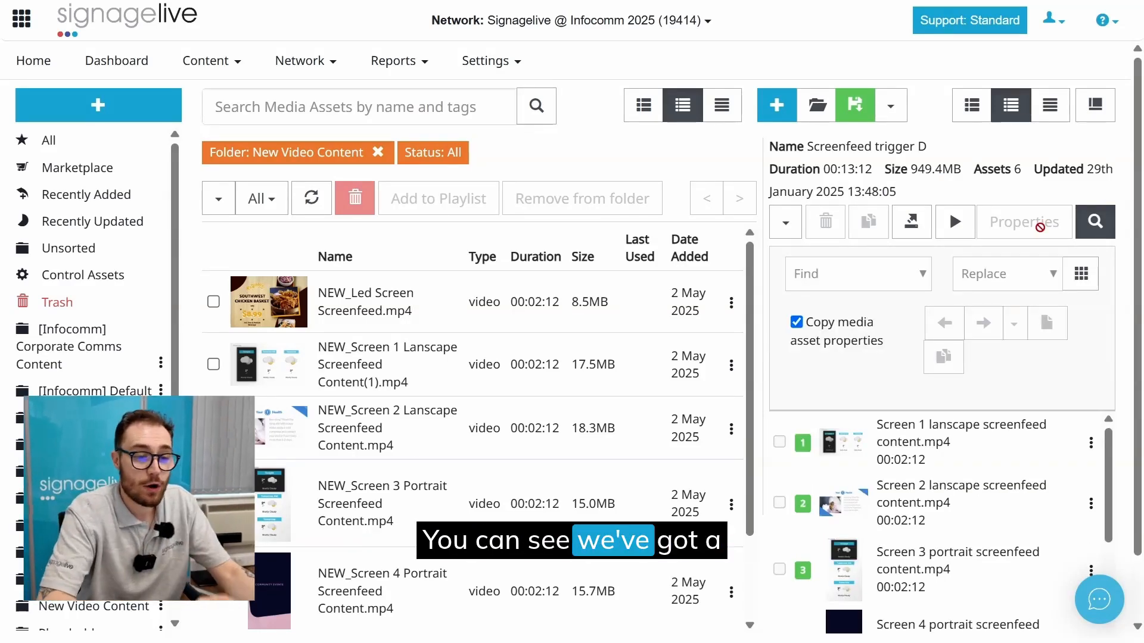
left_click(842, 280)
scroll(851, 369, "down", 3)
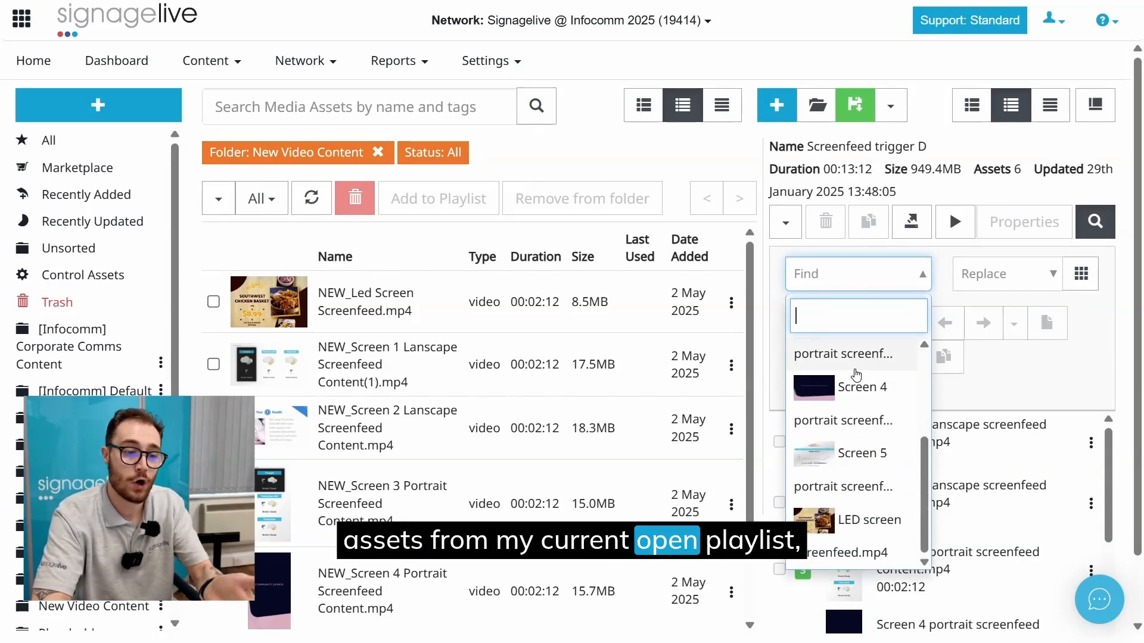
left_click(1013, 275)
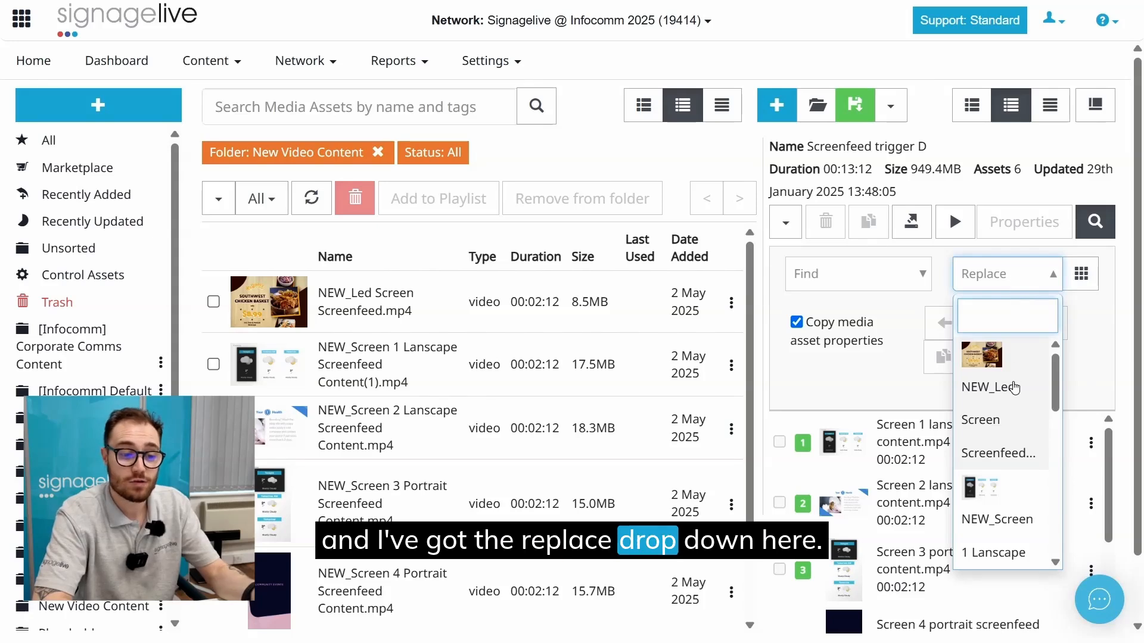
scroll(1015, 387, "down", 4)
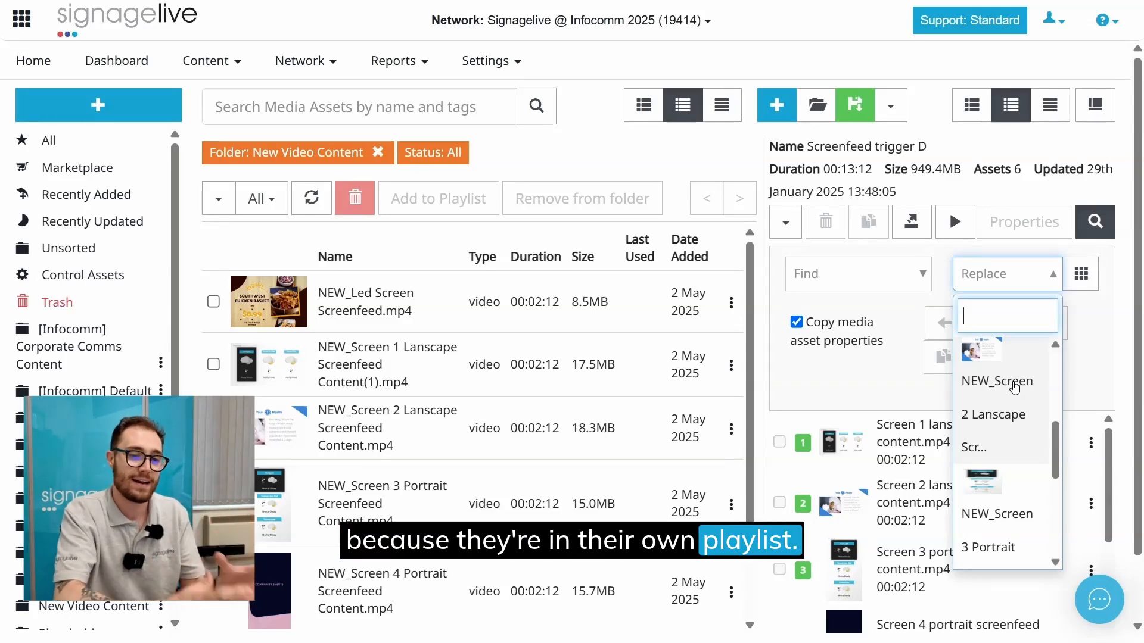
left_click(797, 323)
left_click(798, 326)
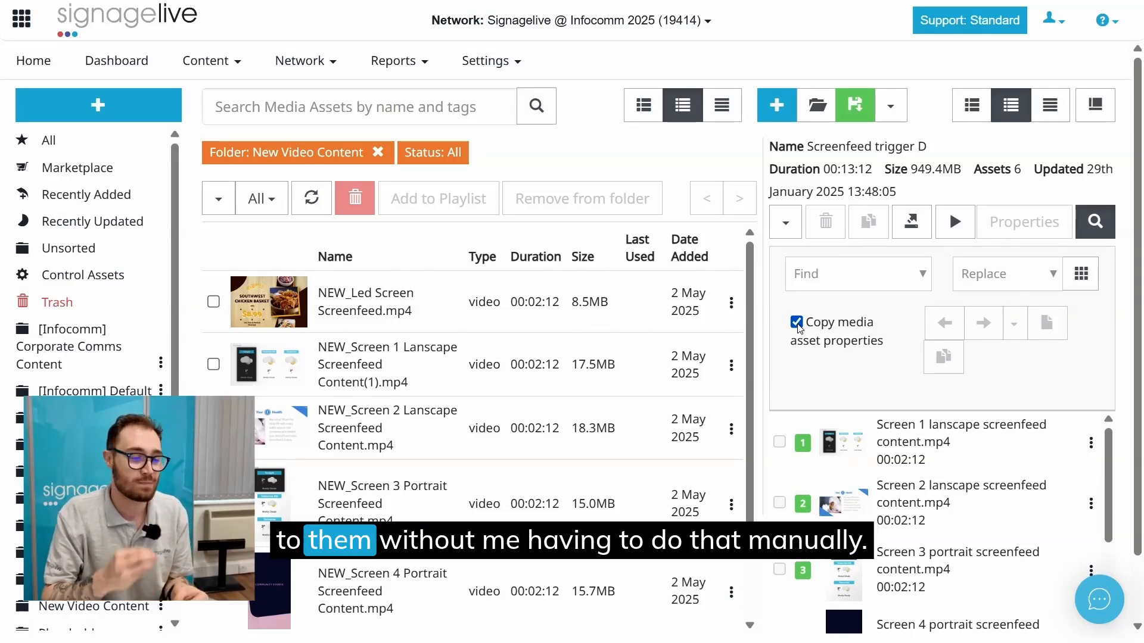
- Replace Screen 1 lanscape screenfeed content.mp4 in the playlist with NEW_Screen 1 Lanscape Screenfeed Content(1).mp4, copying its asset properties
left_click(858, 273)
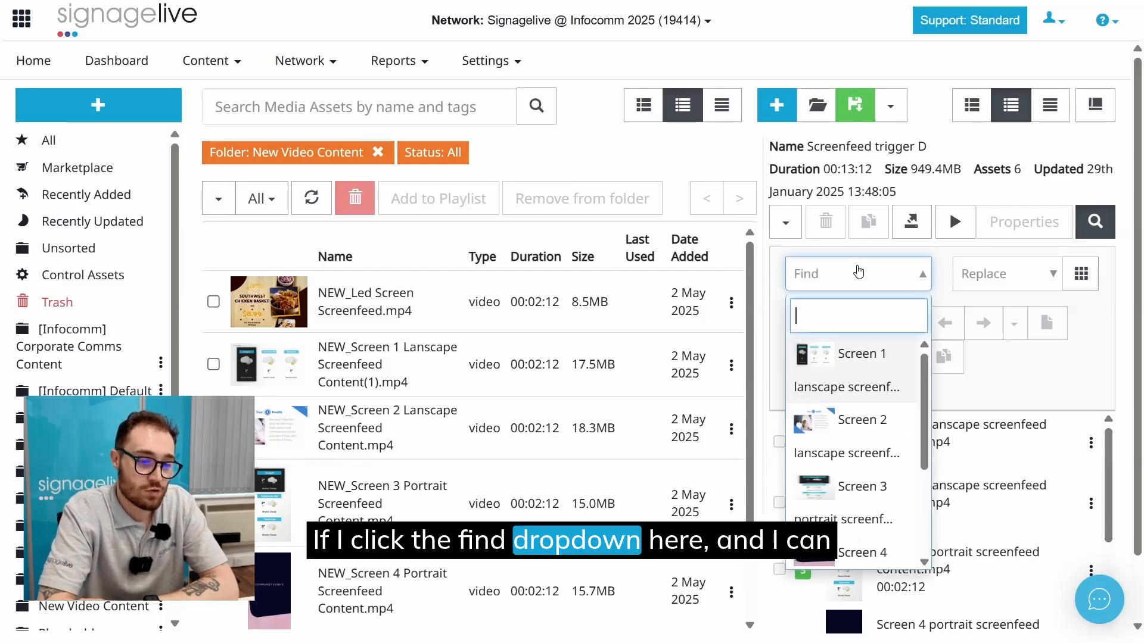
left_click(845, 376)
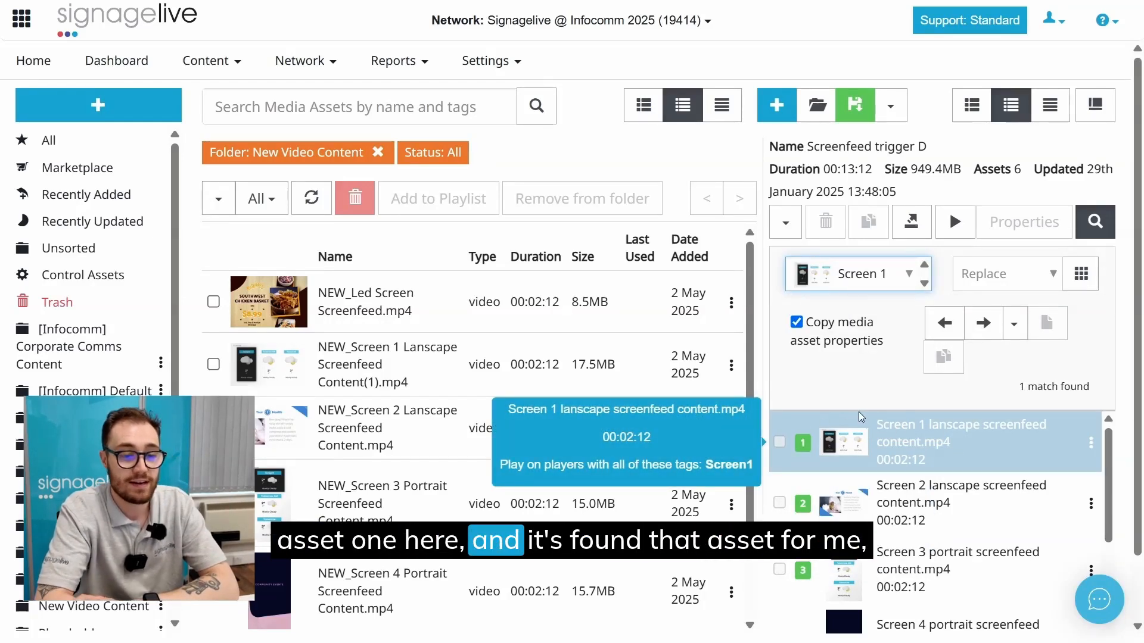
left_click(982, 322)
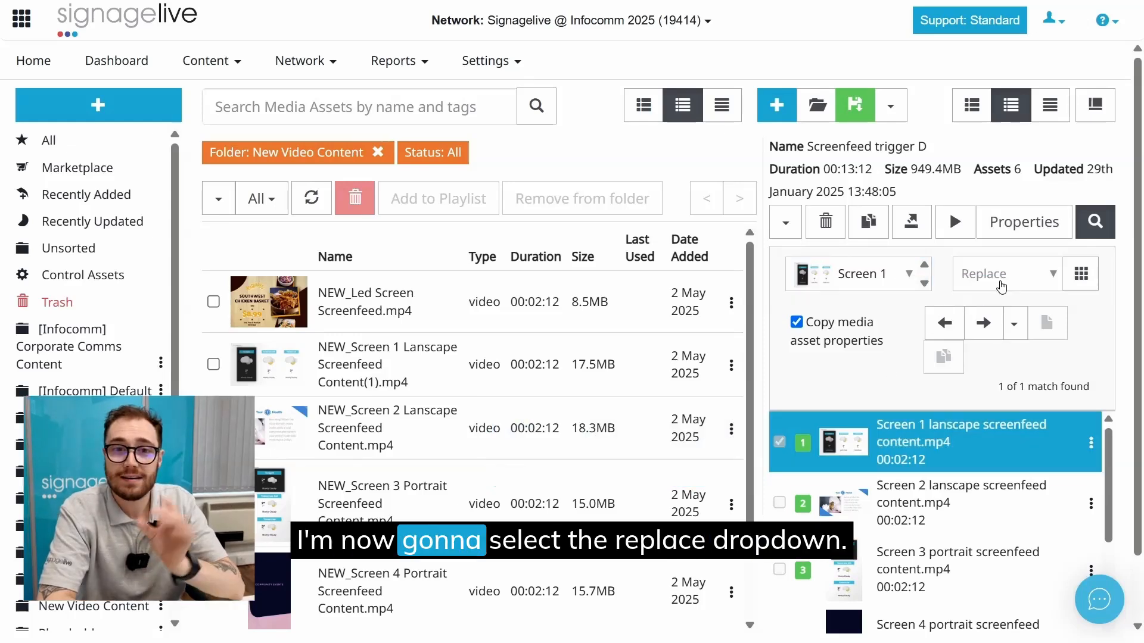
left_click(1001, 275)
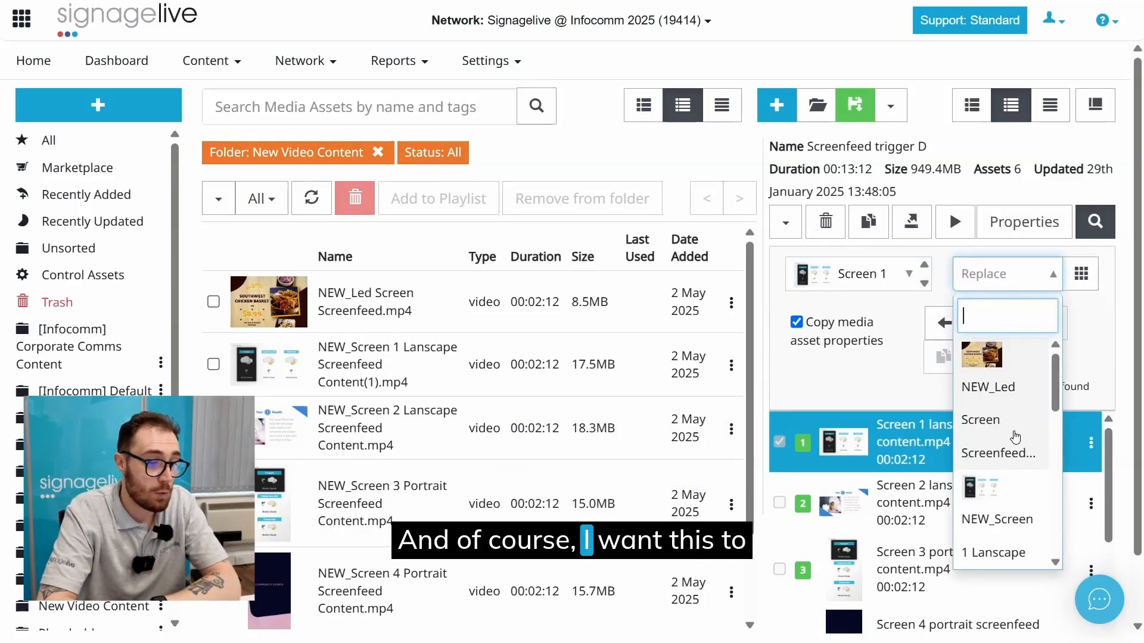
scroll(1006, 441, "down", 1)
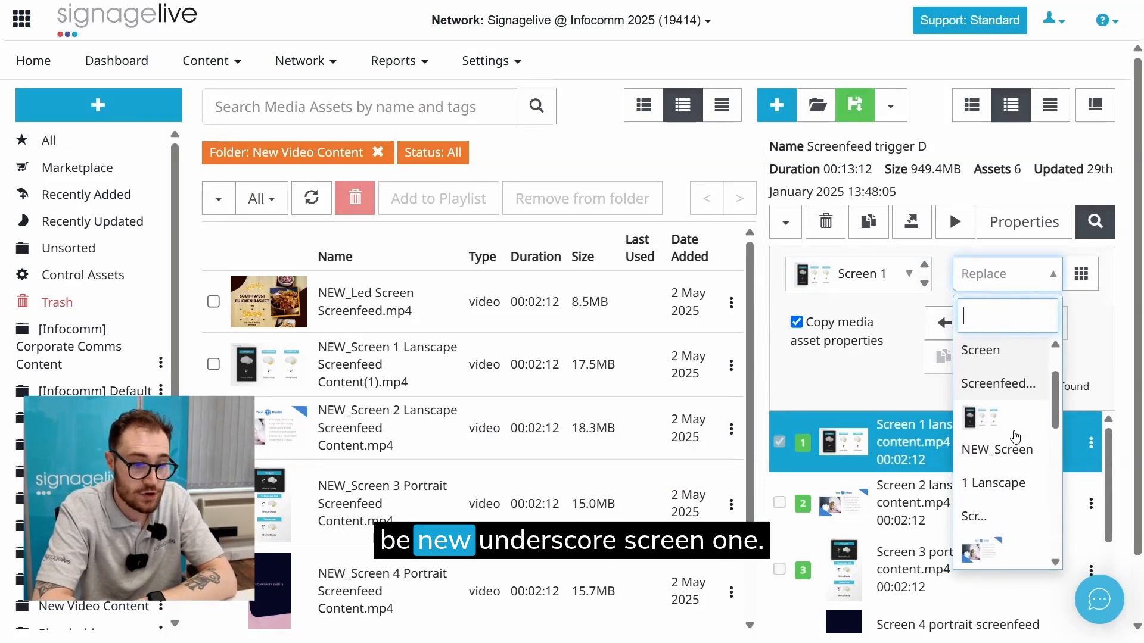
left_click(990, 455)
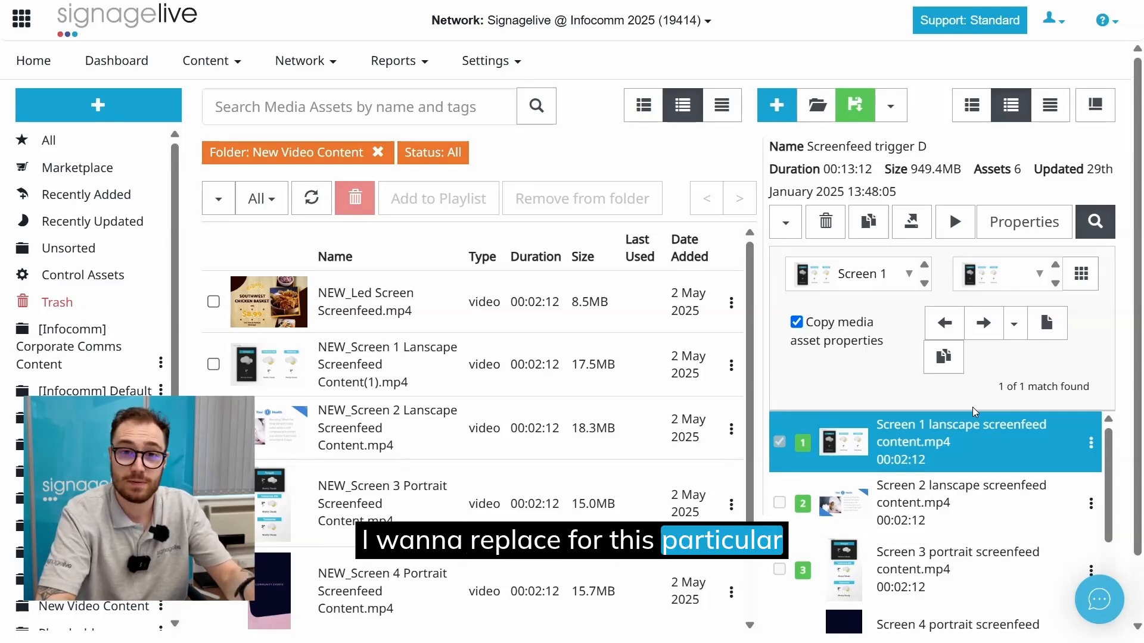
left_click(1046, 324)
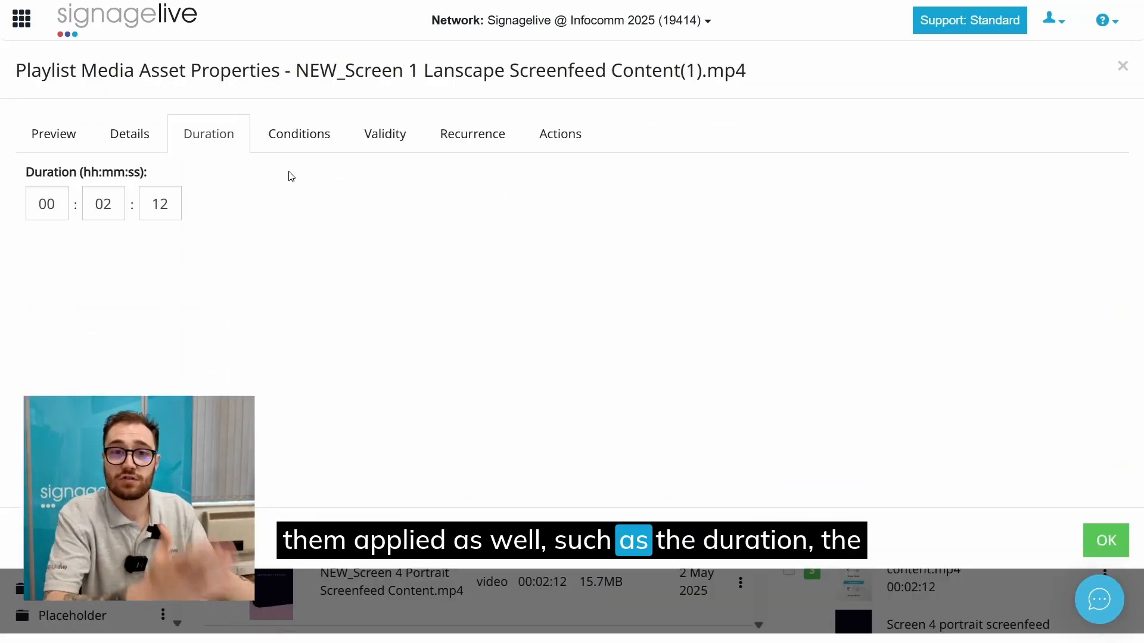
- Check the conditions, validity and recurrence properties of the replacement Screen 1 asset in the playlist
left_click(297, 145)
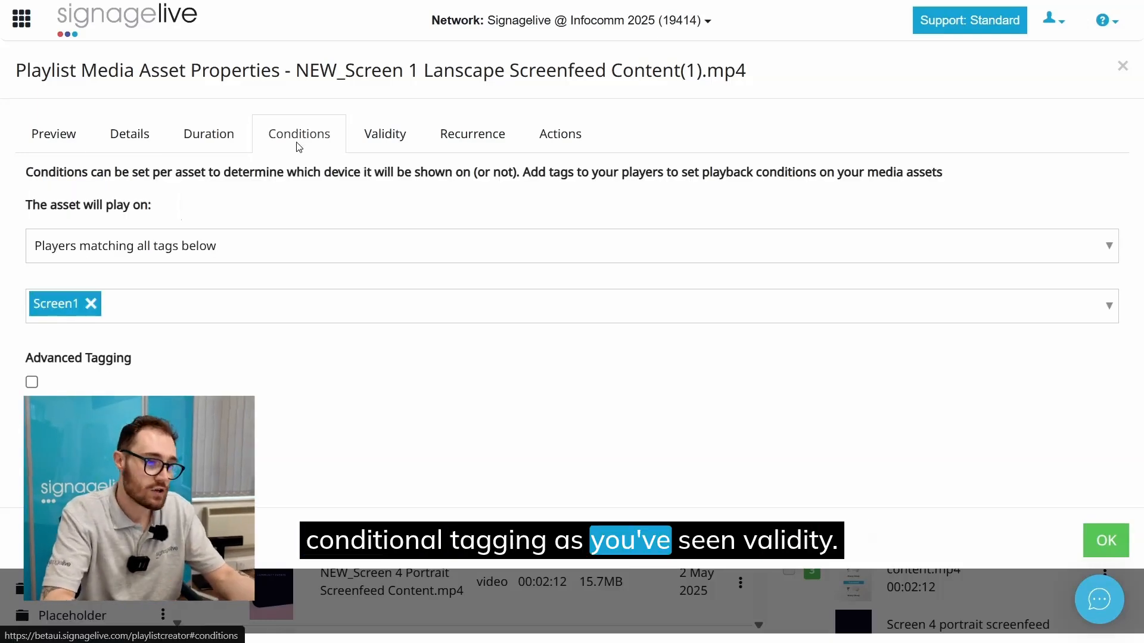
left_click(384, 130)
left_click(480, 134)
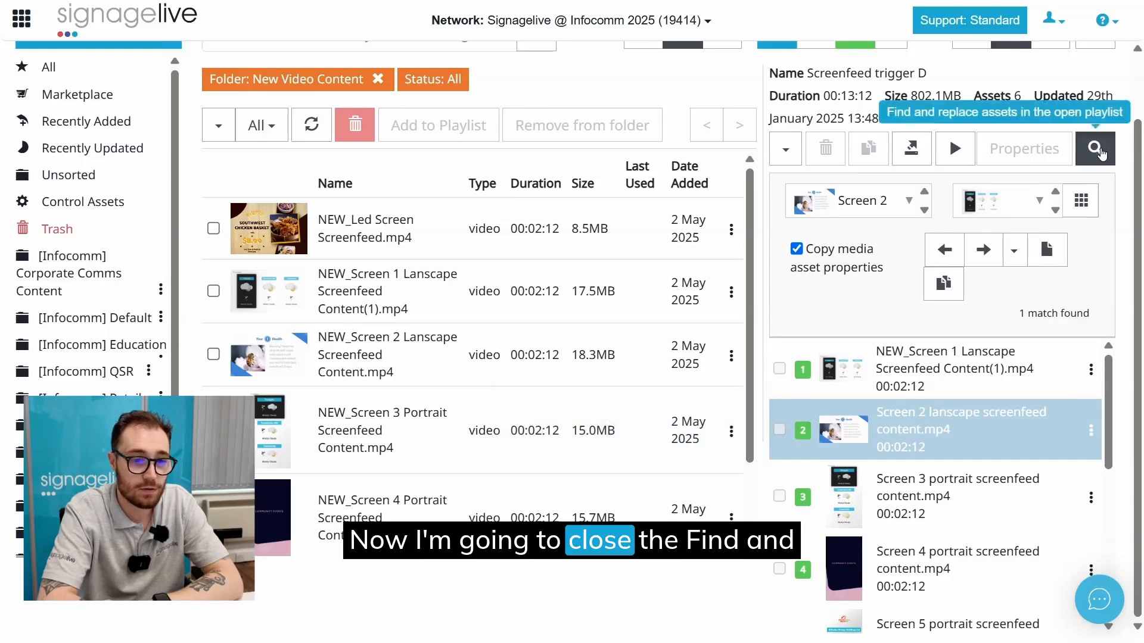
- Close find and replace and duplicate Screen 2 lanscape screenfeed content.mp4 twice in the playlist
left_click(1095, 149)
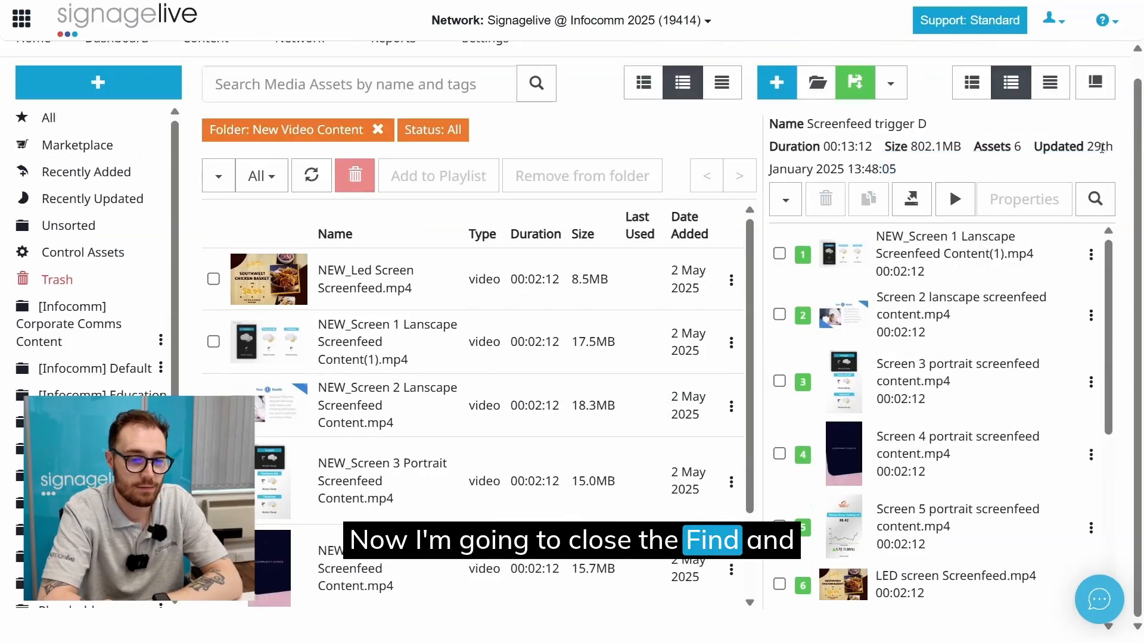
left_click(1091, 315)
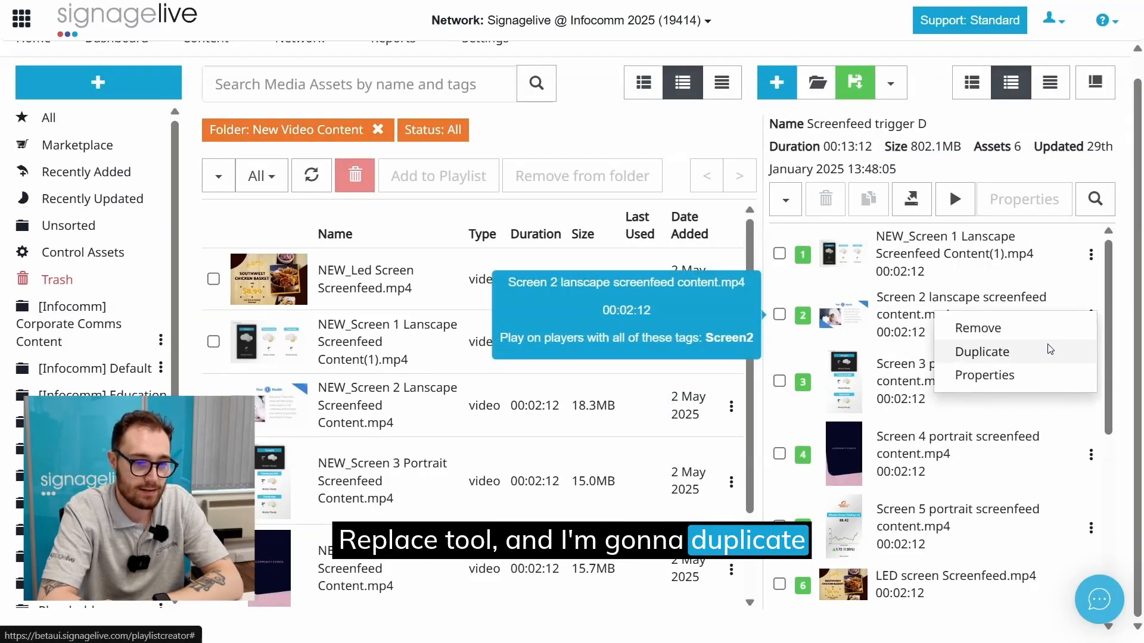
left_click(1049, 349)
left_click(1091, 315)
left_click(1047, 352)
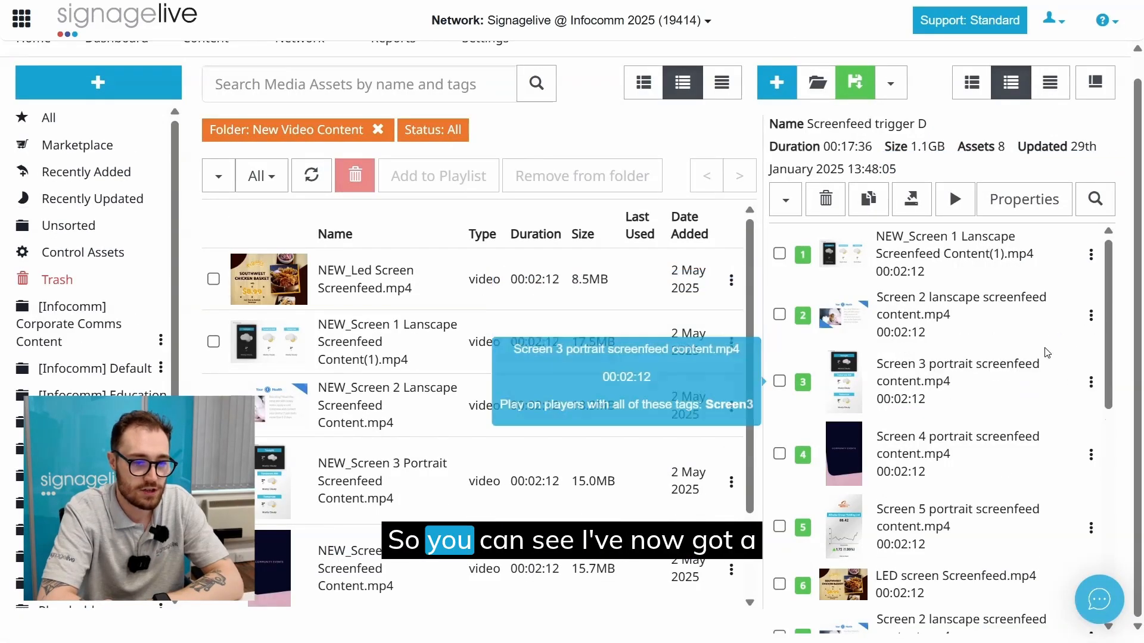
- Duplicate Screen 2 lanscape screenfeed content.mp4 once more in the playlist and check the copies at its end
left_click(1091, 315)
left_click(977, 352)
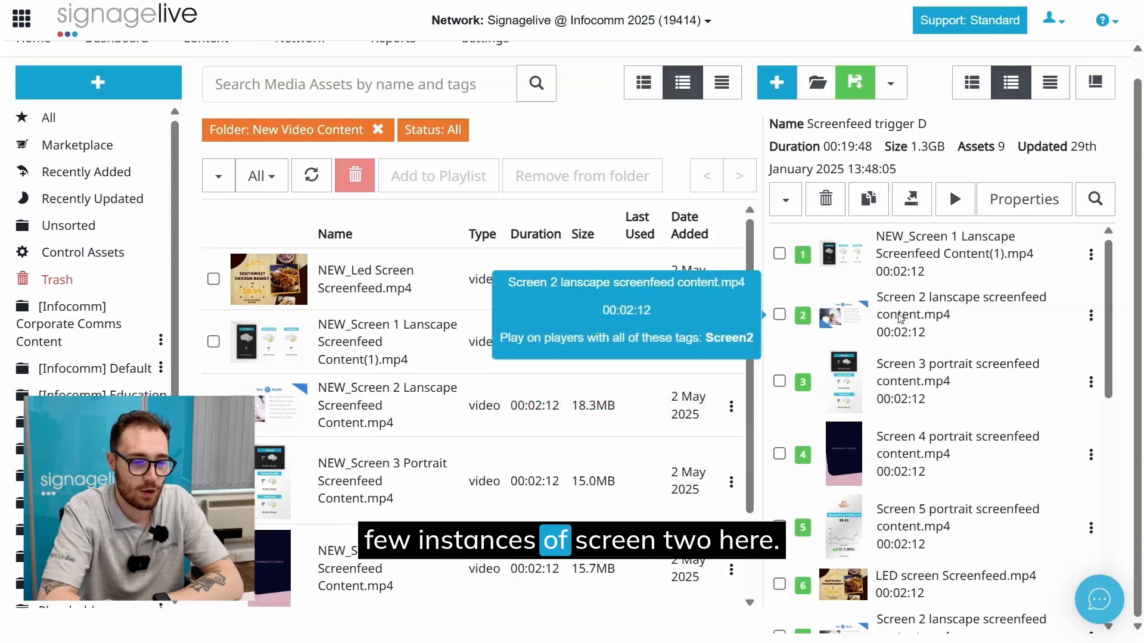
scroll(900, 317, "down", 5)
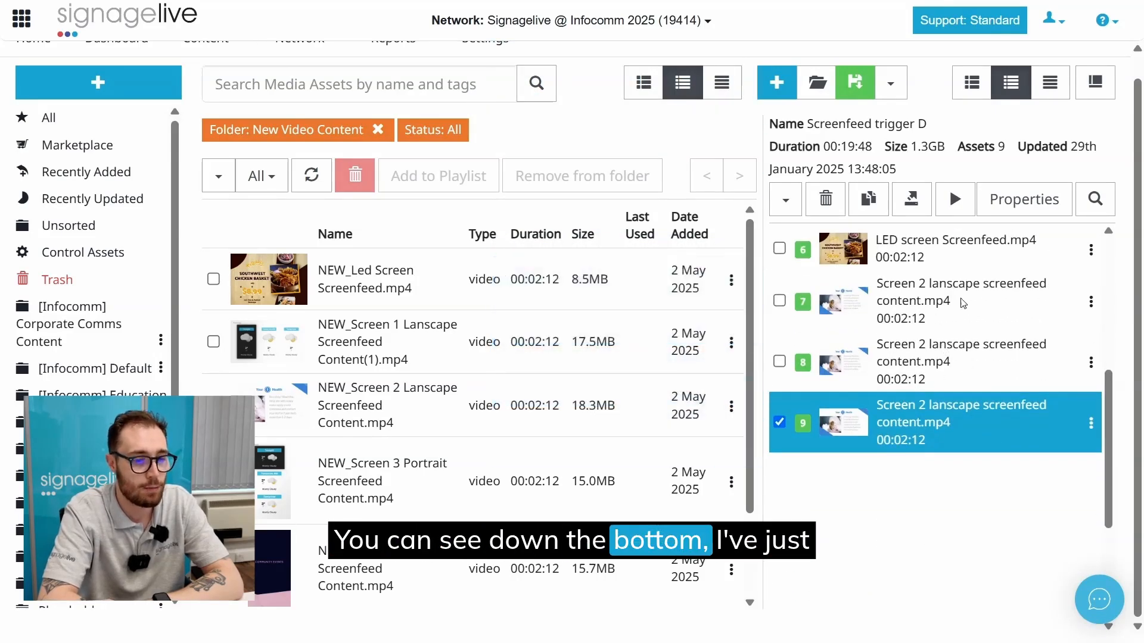
scroll(917, 292, "up", 5)
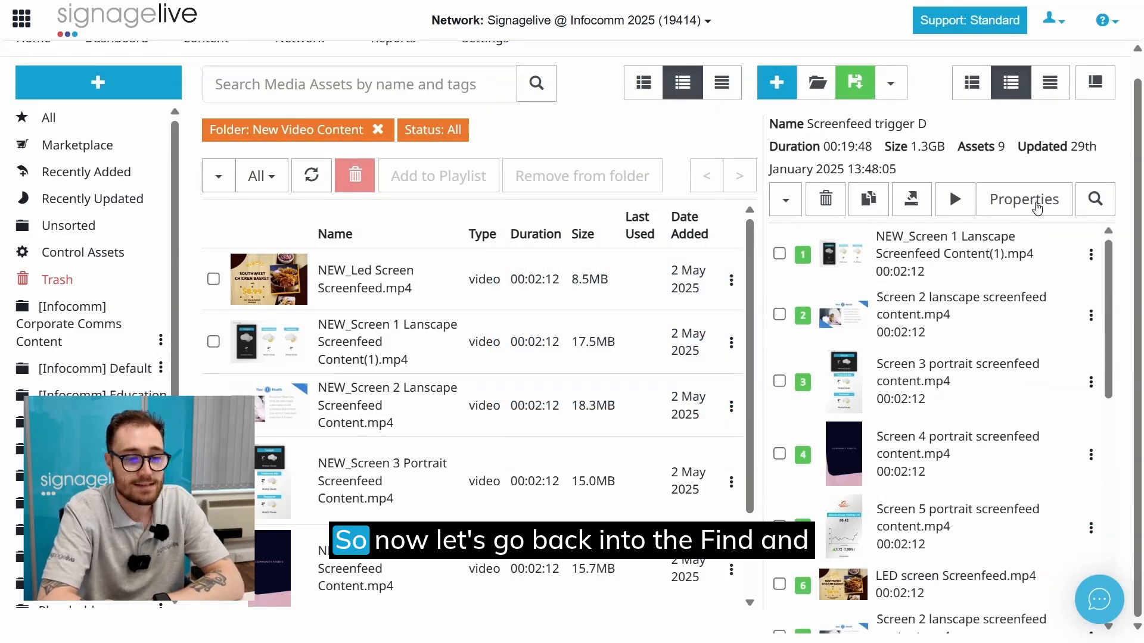
- Reopen find and replace, choosing Screen 2 lanscape screenfeed content.mp4 to find and NEW_Screen 2 Lanscape Screenfeed Content.mp4 as its replacement
left_click(1095, 199)
left_click(915, 253)
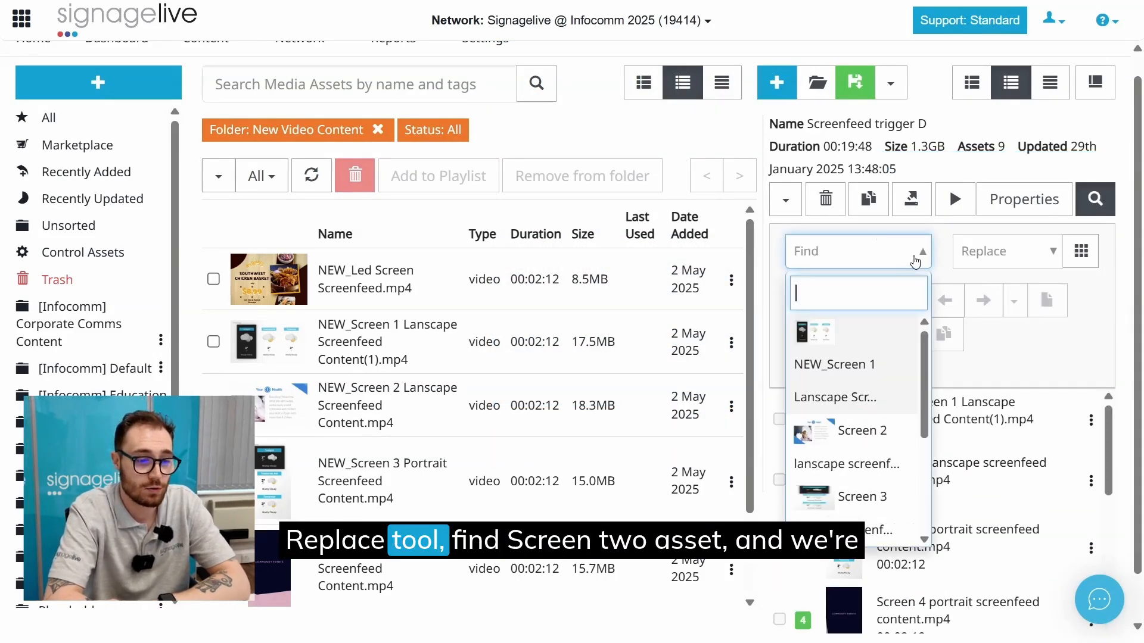
left_click(842, 433)
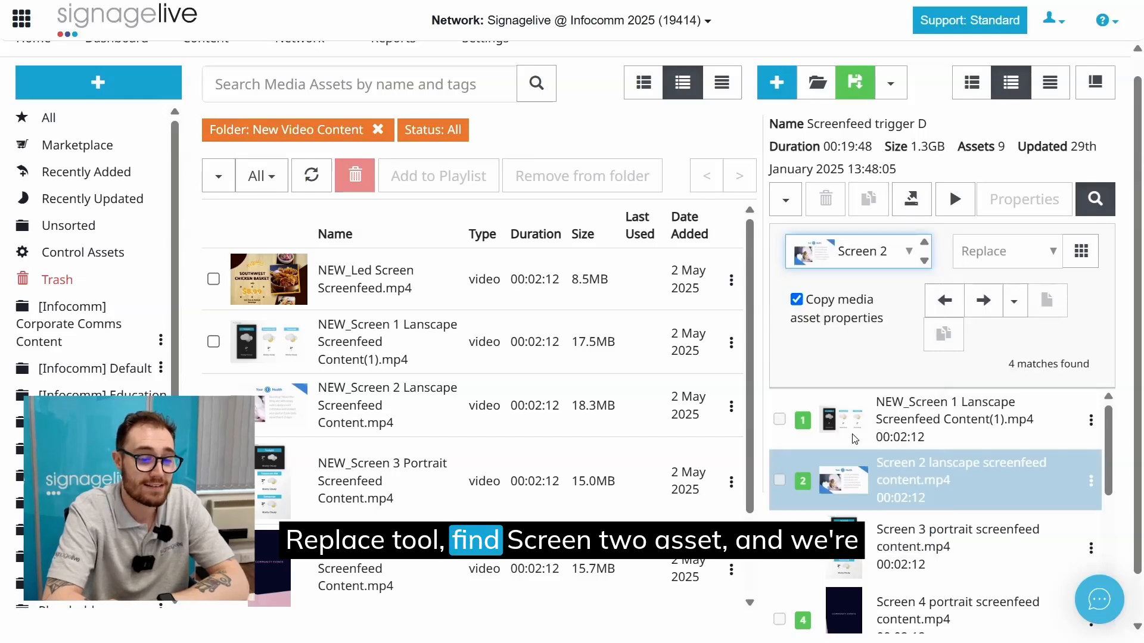
left_click(1013, 268)
scroll(1013, 468, "down", 2)
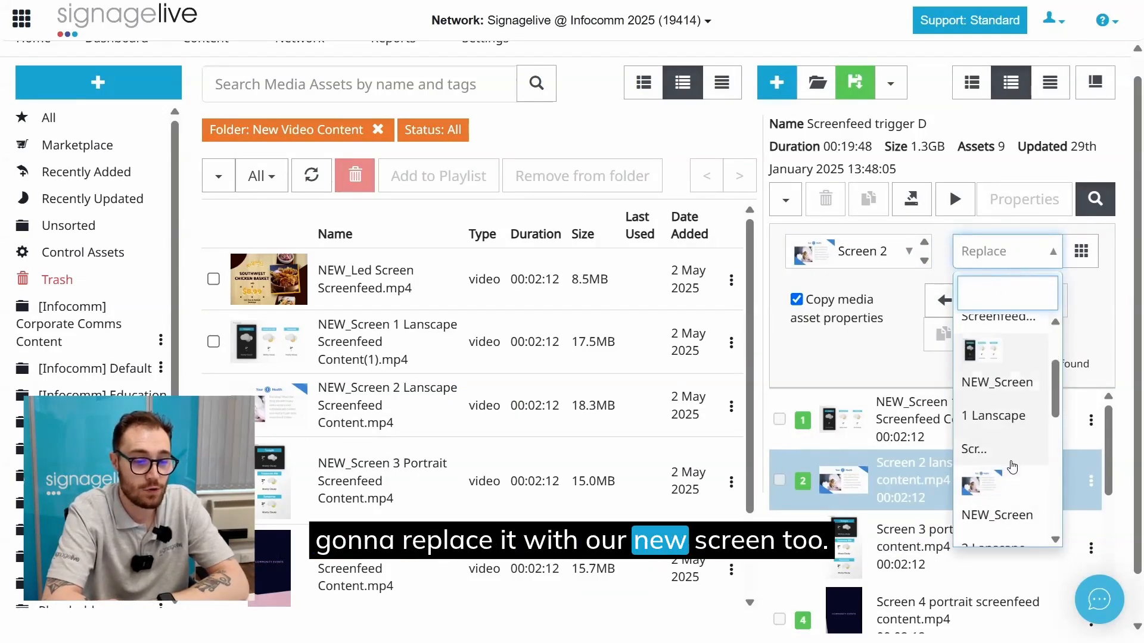
left_click(981, 482)
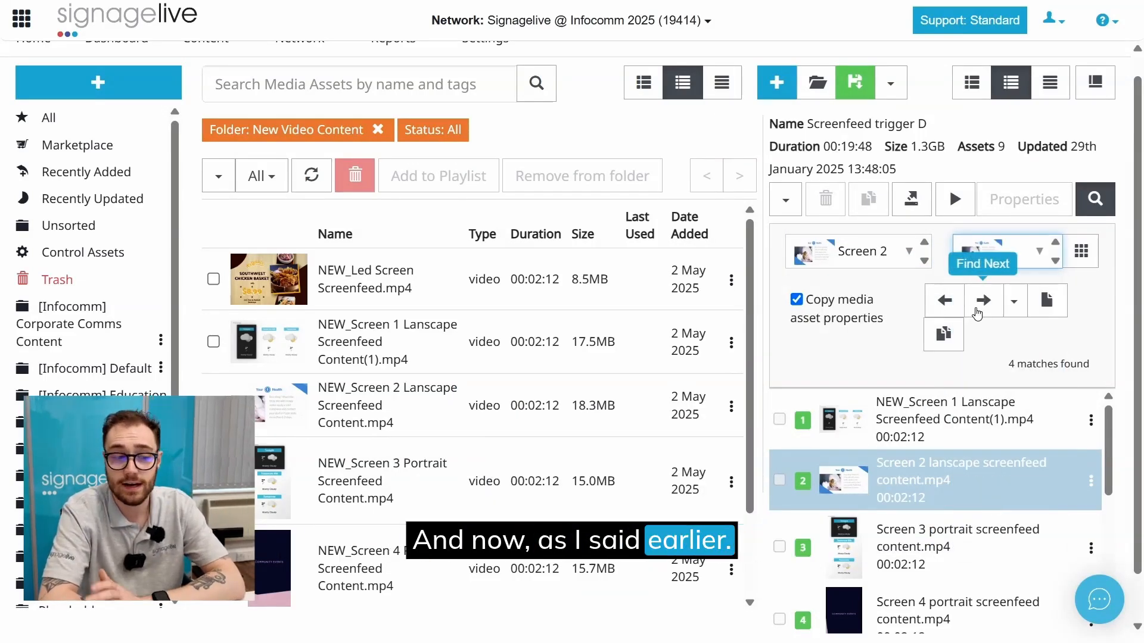
- Cycle through the matching Screen 2 assets and replace all of them at once, copying their media asset properties
left_click(982, 302)
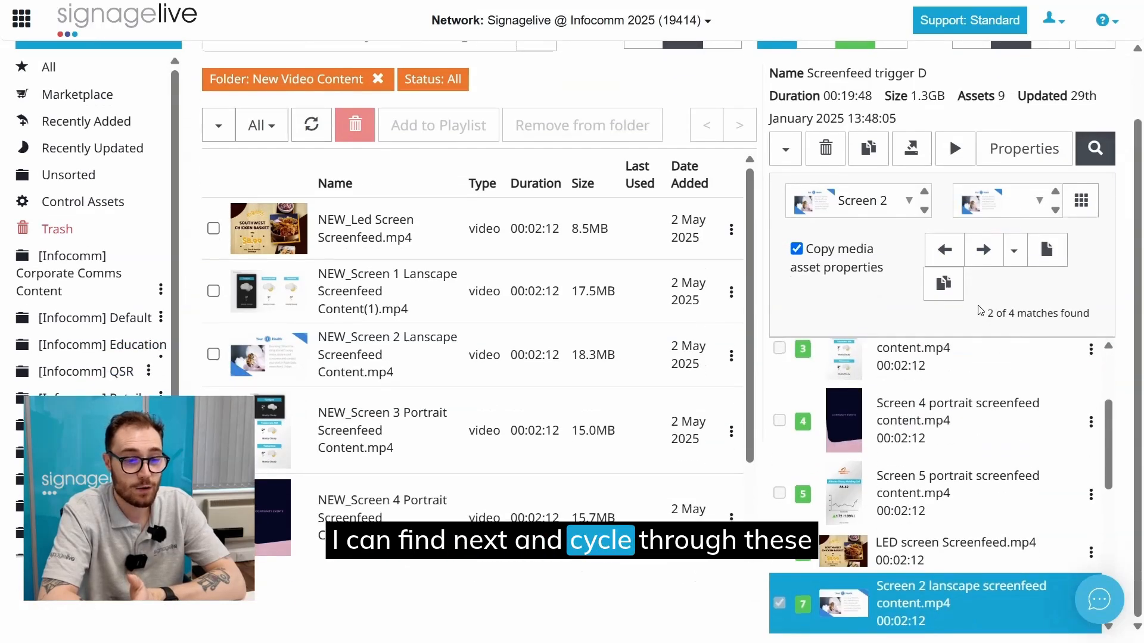
left_click(983, 249)
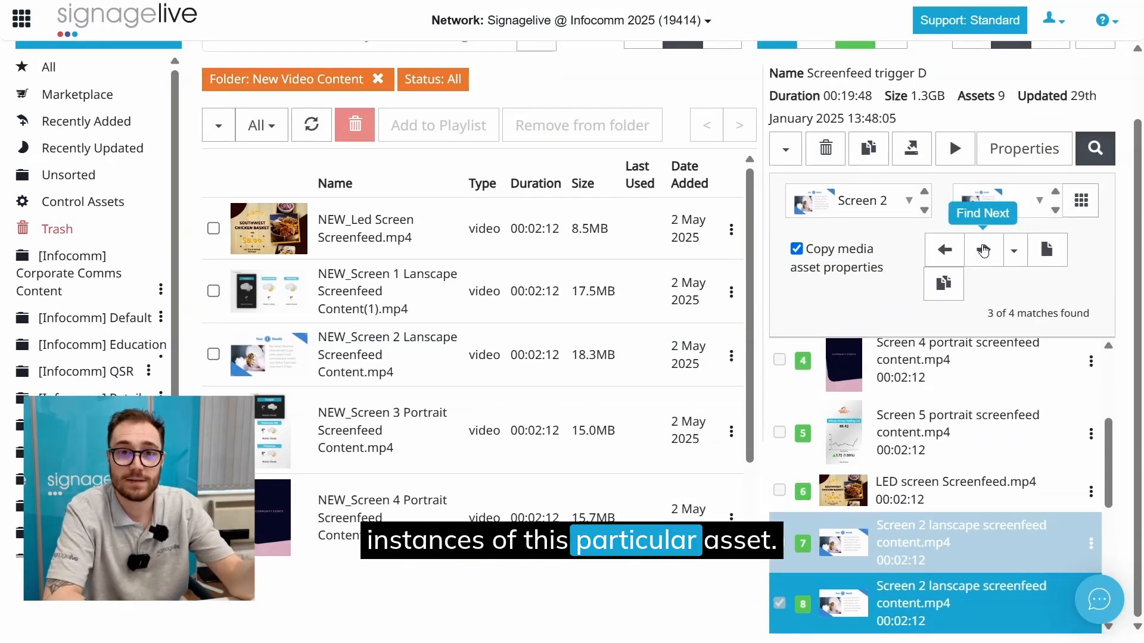
left_click(944, 286)
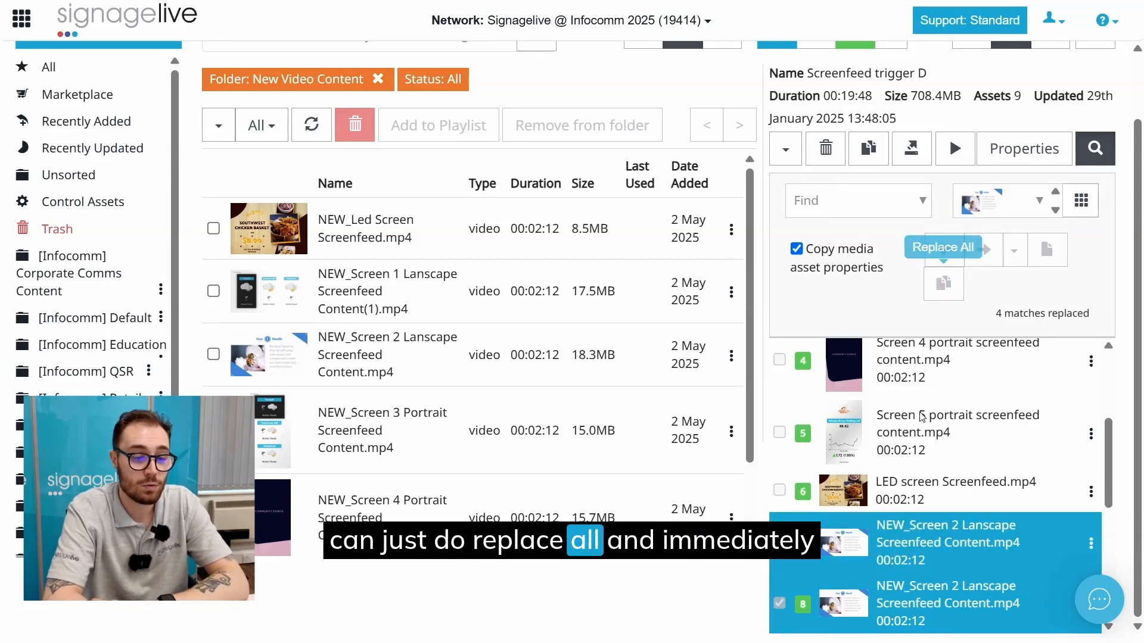